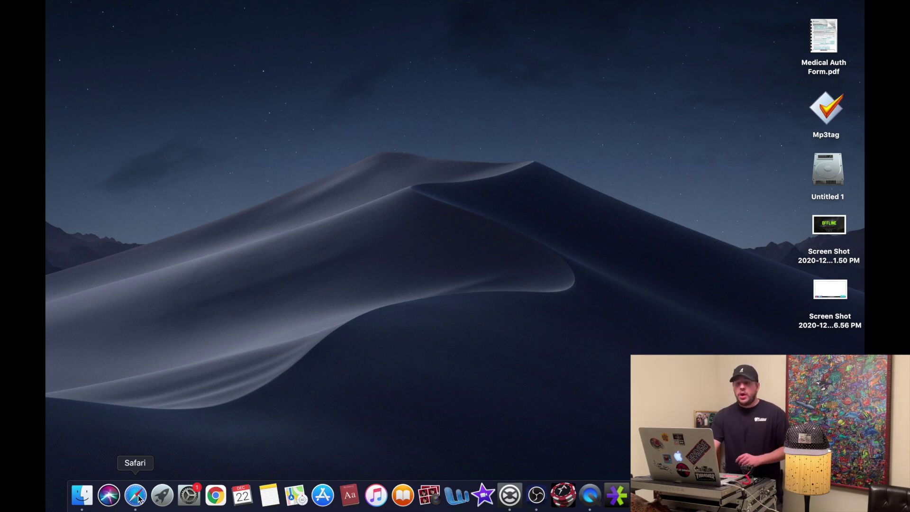
Google 'download soundflower for mac' in Safari and open the Softonic Soundflower result.
{"action": "left_click", "coordinate": [137, 496]}
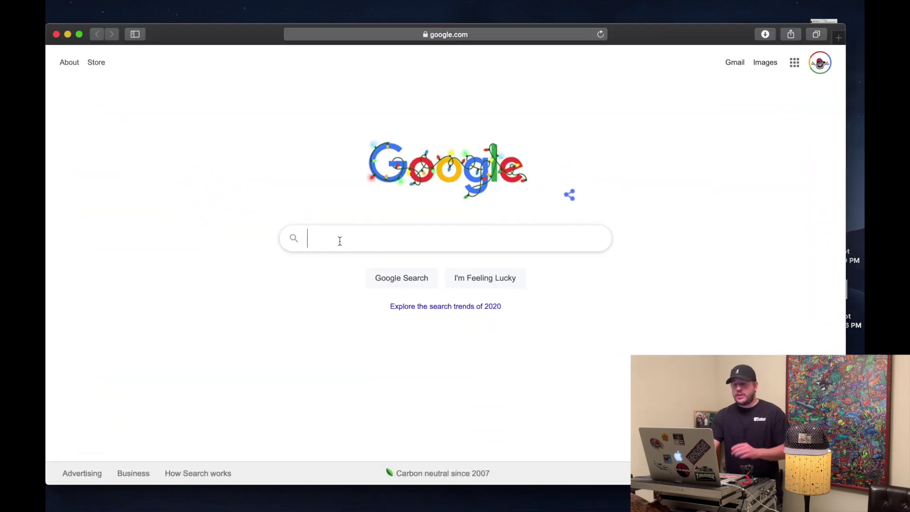
{"action": "left_click", "coordinate": [340, 241]}
{"action": "type", "text": "down"}
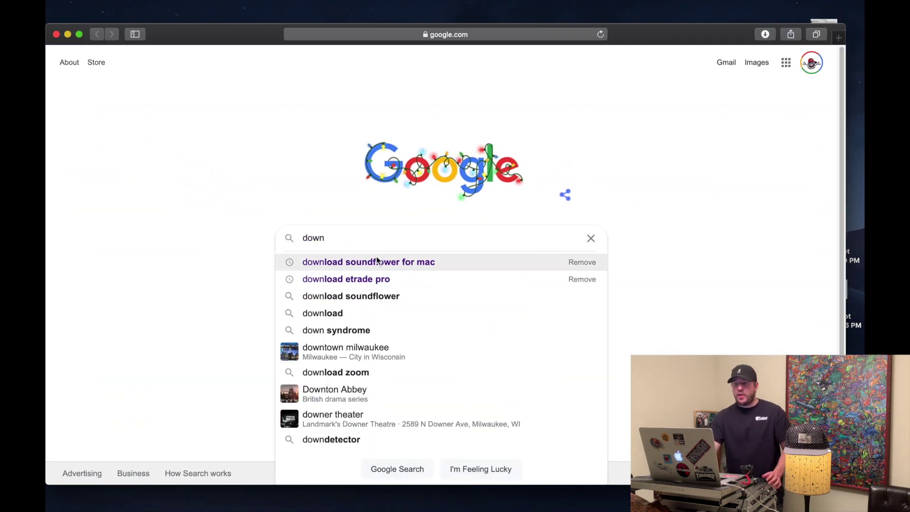
{"action": "left_click", "coordinate": [365, 261]}
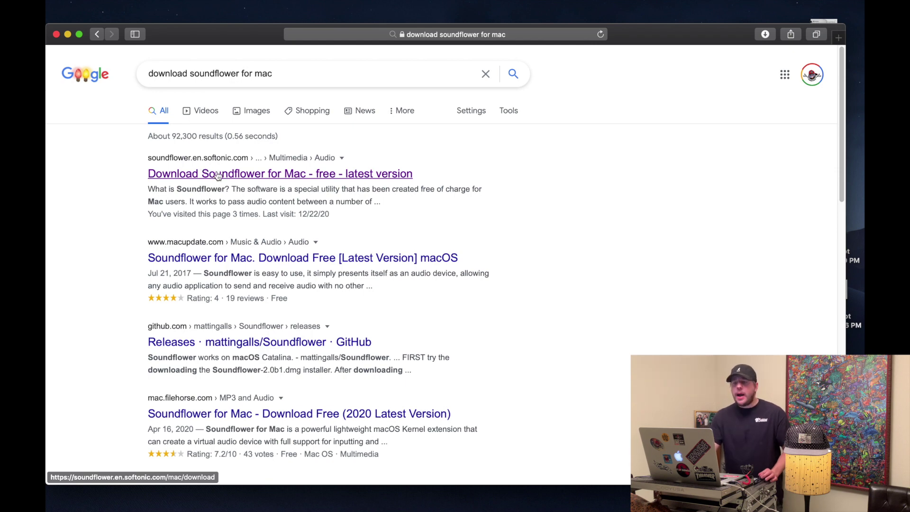
{"action": "left_click", "coordinate": [218, 174]}
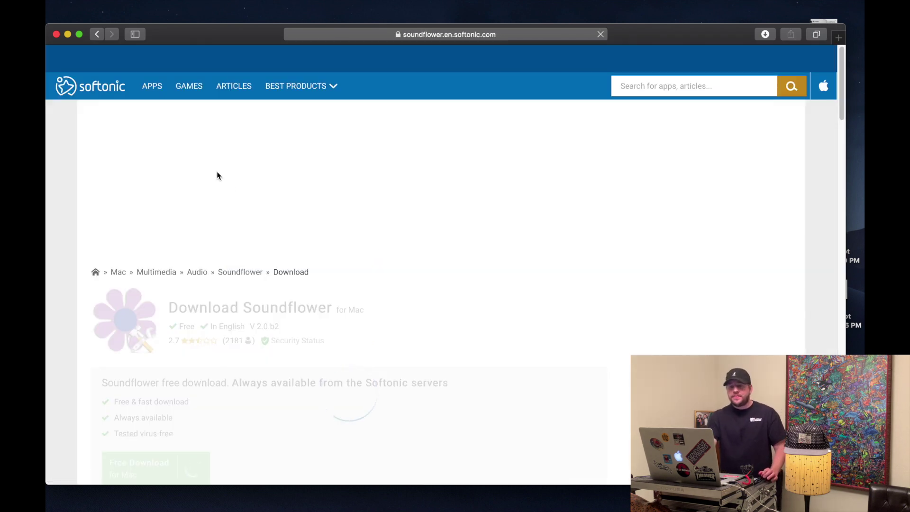
Scroll the Softonic page and start the Free Download for Mac of Soundflower V 2.0.b2.
{"action": "left_click_drag", "start_coordinate": [842, 59], "coordinate": [845, 94]}
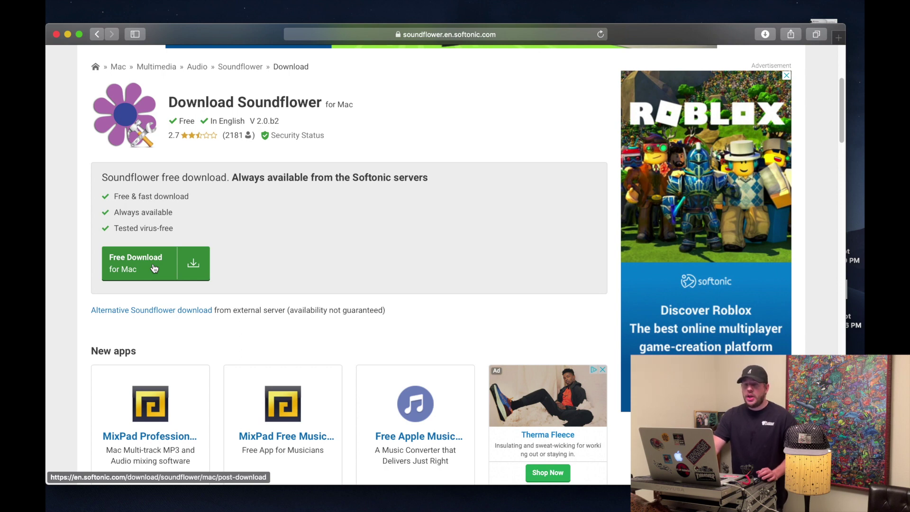
{"action": "left_click", "coordinate": [154, 269]}
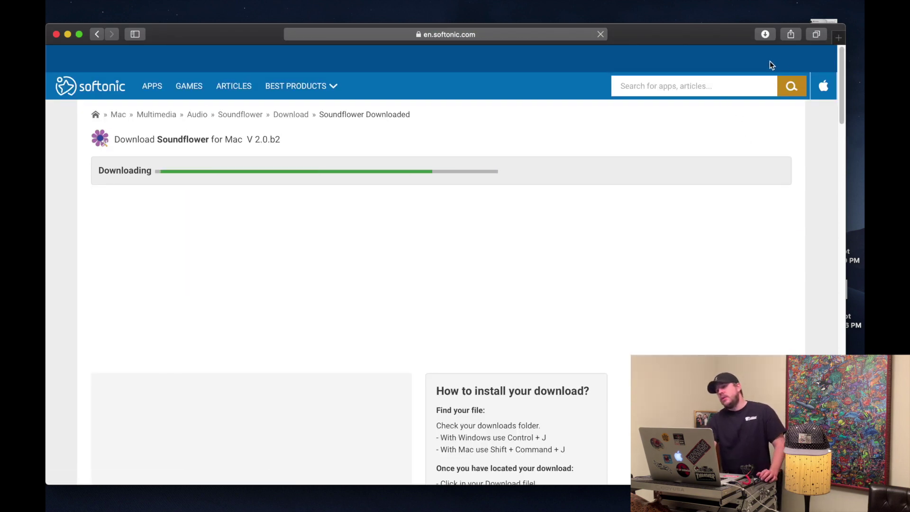
Mount Soundflower-2-0b2.dmg from Downloads, run Soundflower.pkg, then close the installer and disk window.
{"action": "left_click", "coordinate": [765, 35]}
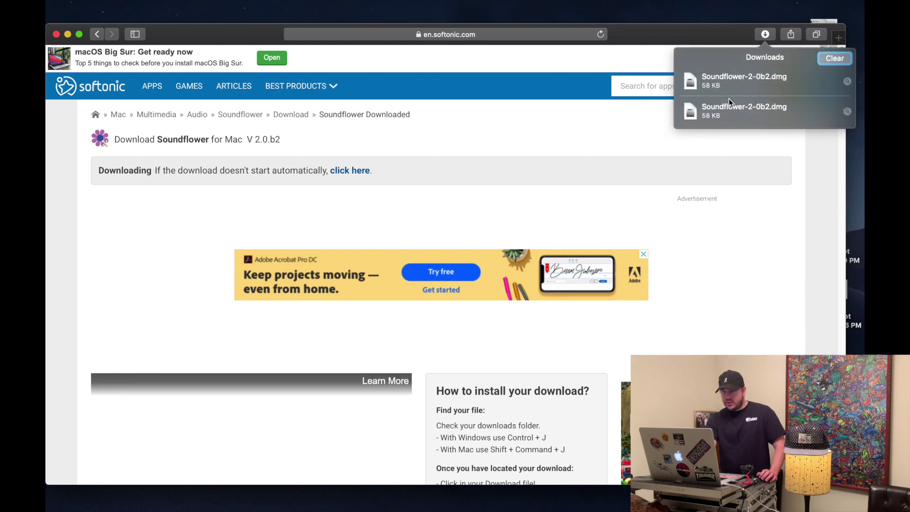
{"action": "left_click", "coordinate": [729, 116]}
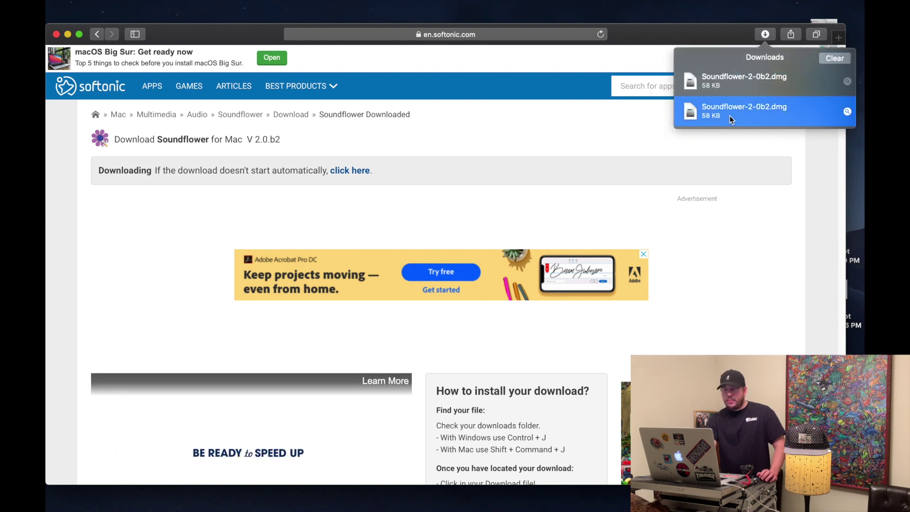
{"action": "double_click", "coordinate": [729, 116]}
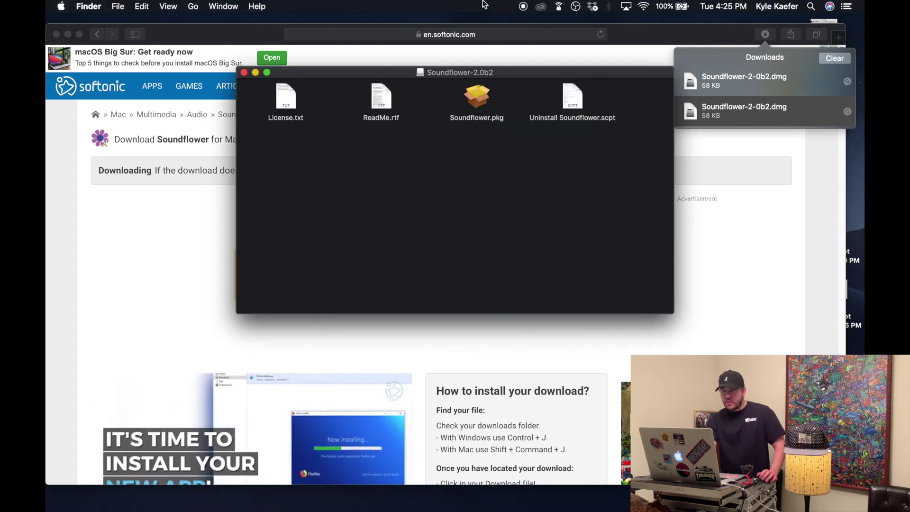
{"action": "double_click", "coordinate": [481, 99]}
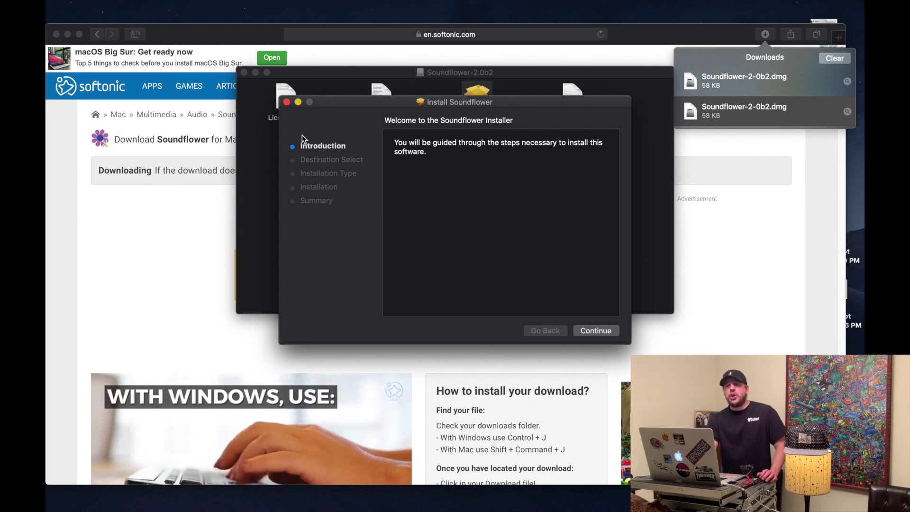
{"action": "left_click", "coordinate": [287, 102]}
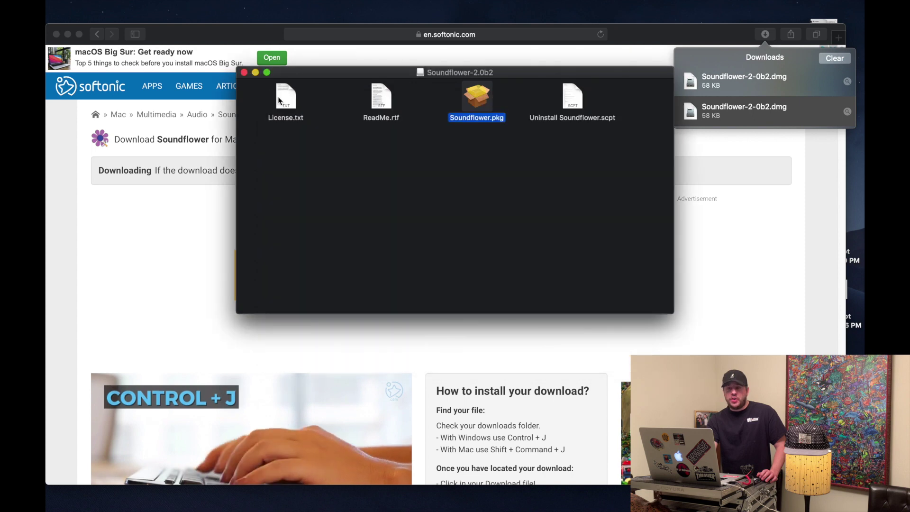
{"action": "left_click", "coordinate": [243, 72]}
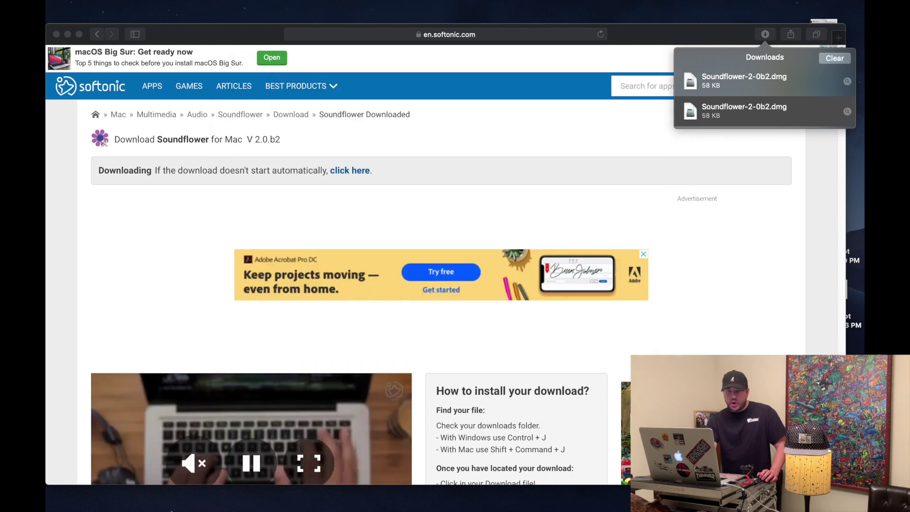
Check the allowed-apps options on the Security & Privacy General tab, then close System Preferences.
{"action": "mouse_move", "coordinate": [164, 506]}
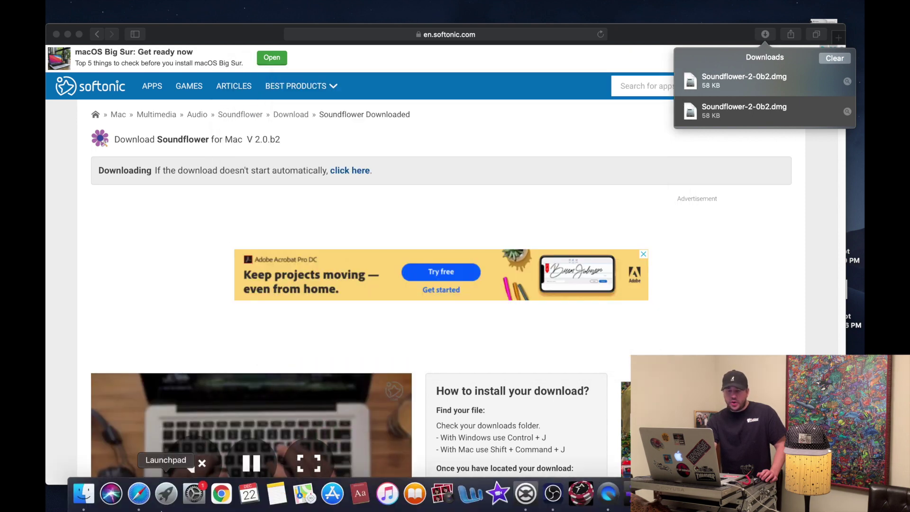
{"action": "left_click", "coordinate": [193, 495]}
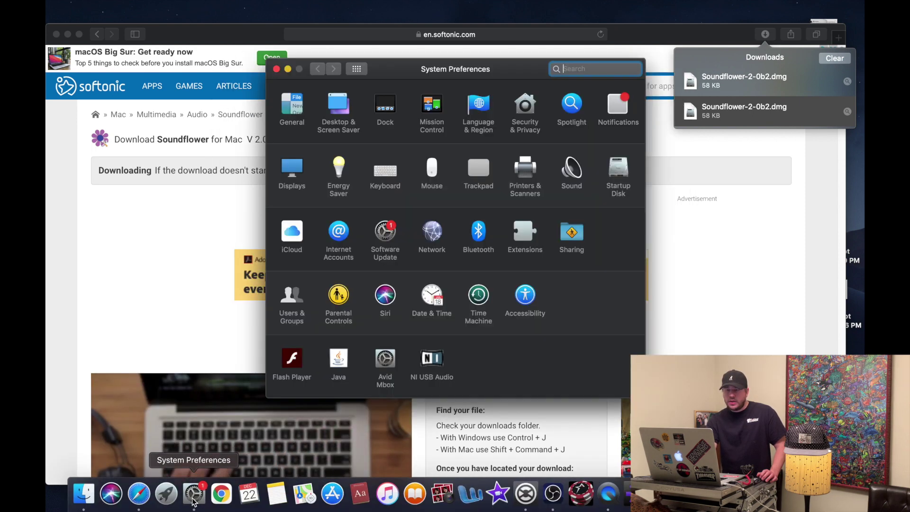
{"action": "left_click", "coordinate": [526, 105]}
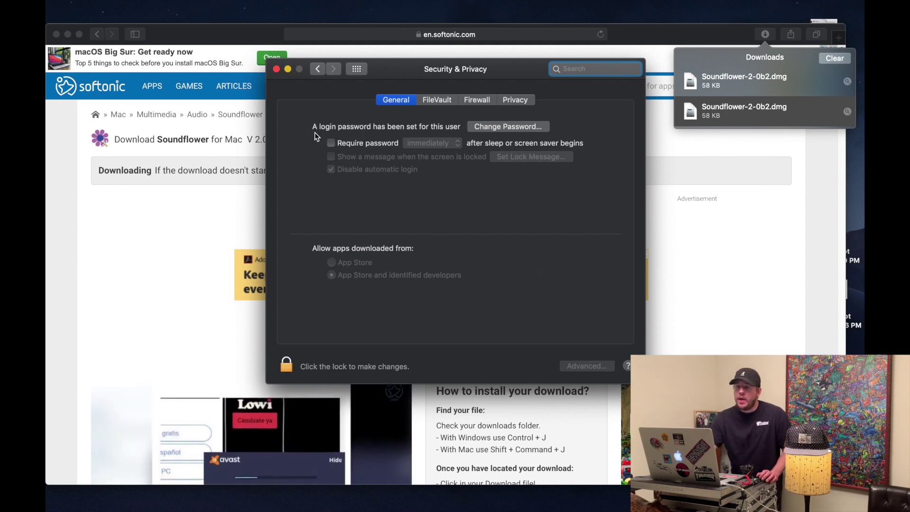
{"action": "left_click", "coordinate": [277, 70]}
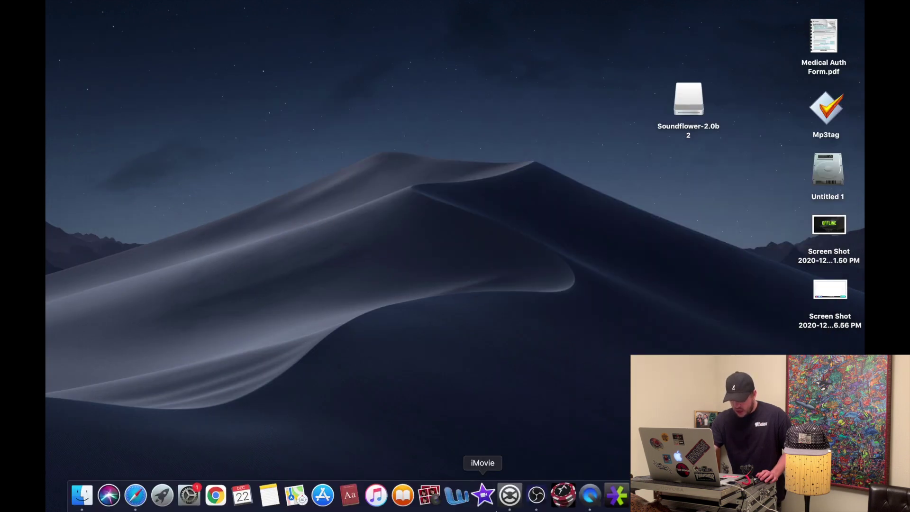
{"action": "left_click", "coordinate": [161, 496]}
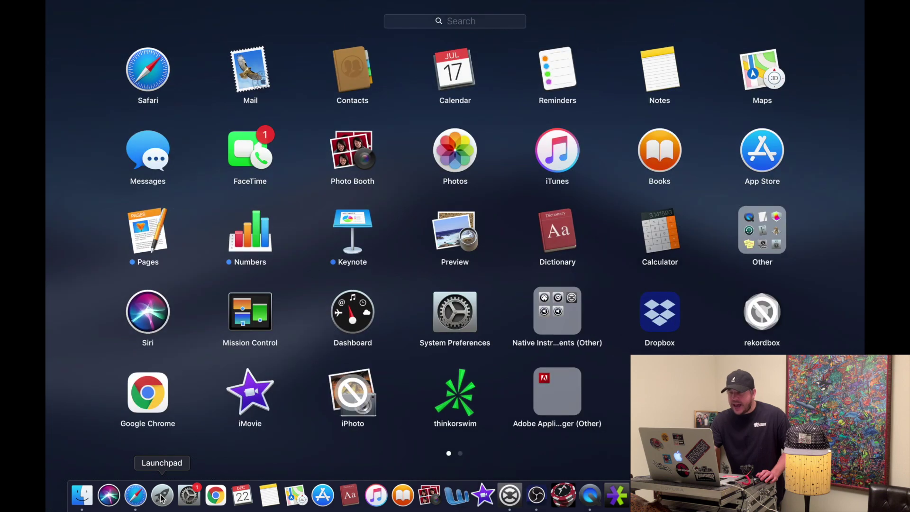
Launch Audio MIDI Setup from Launchpad's Other folder.
{"action": "left_click", "coordinate": [764, 233]}
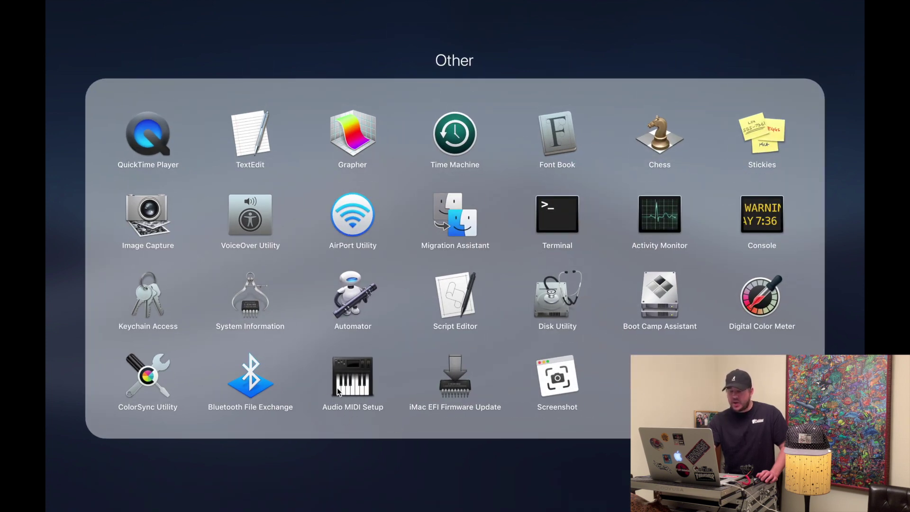
{"action": "left_click", "coordinate": [354, 375]}
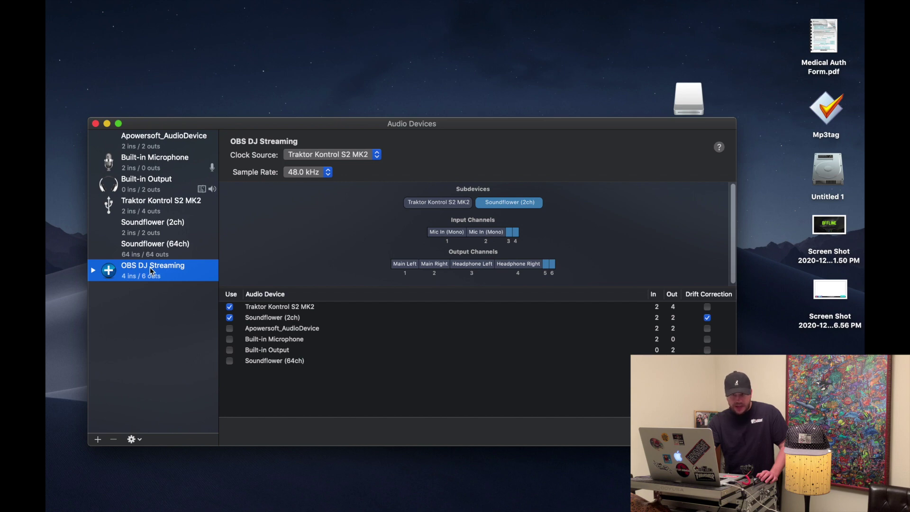
{"action": "left_click", "coordinate": [97, 439]}
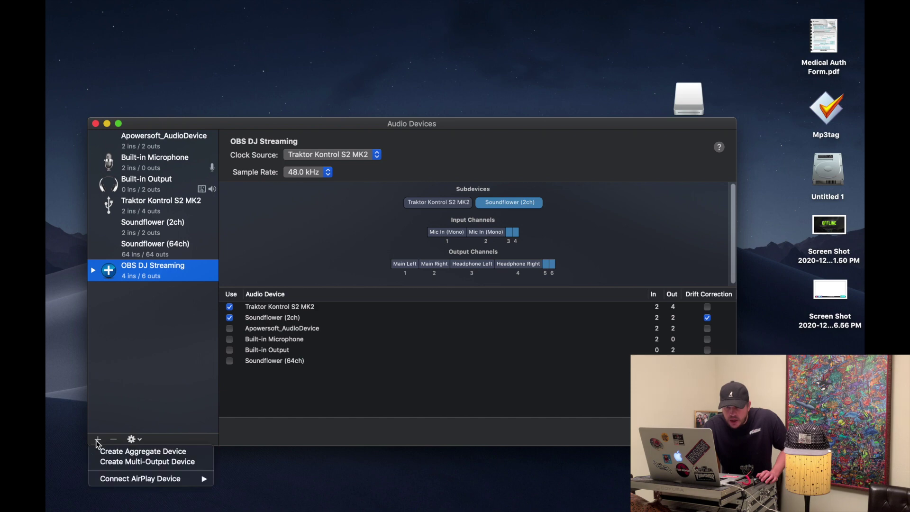
{"action": "left_click", "coordinate": [108, 449]}
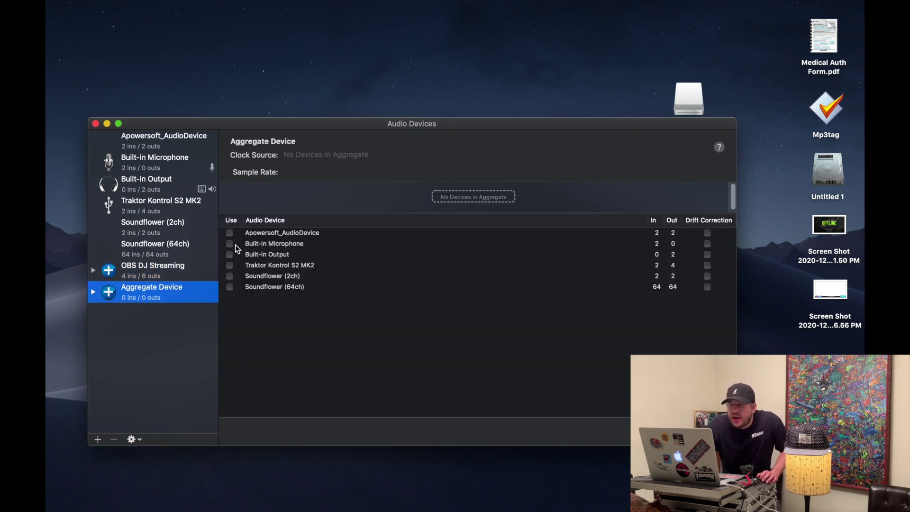
{"action": "left_click", "coordinate": [230, 265]}
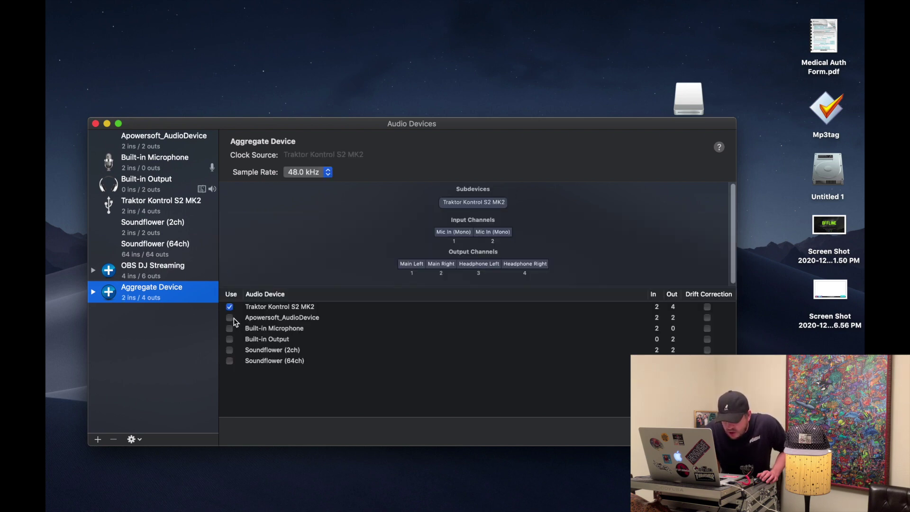
{"action": "left_click", "coordinate": [229, 351]}
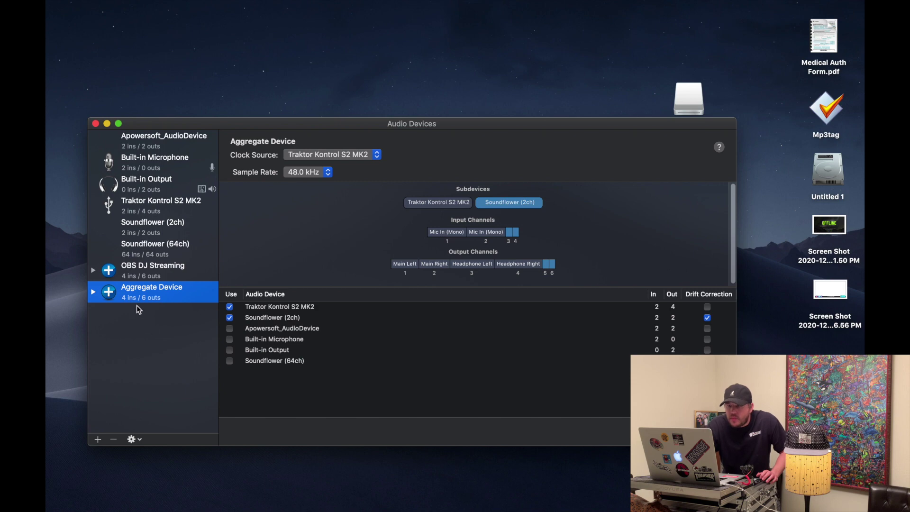
{"action": "left_click", "coordinate": [124, 270]}
{"action": "left_click", "coordinate": [138, 297]}
{"action": "left_click", "coordinate": [141, 275]}
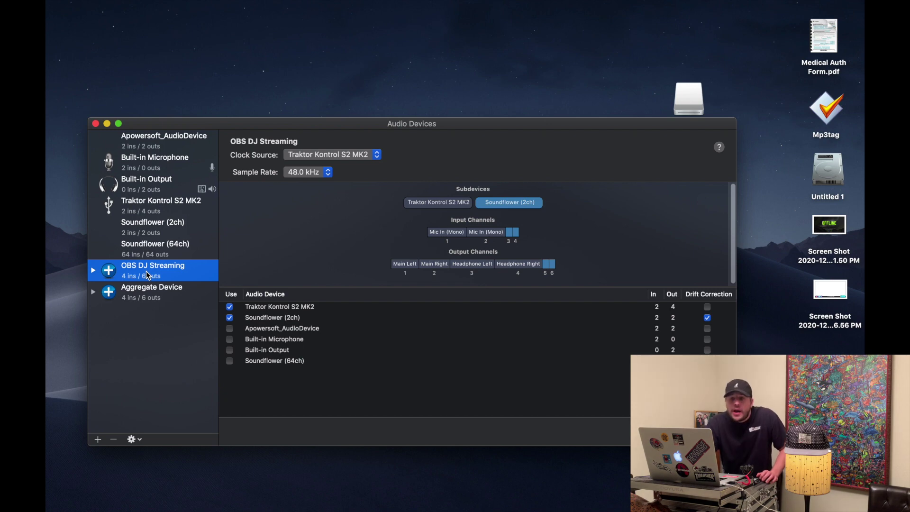
{"action": "left_click", "coordinate": [129, 292]}
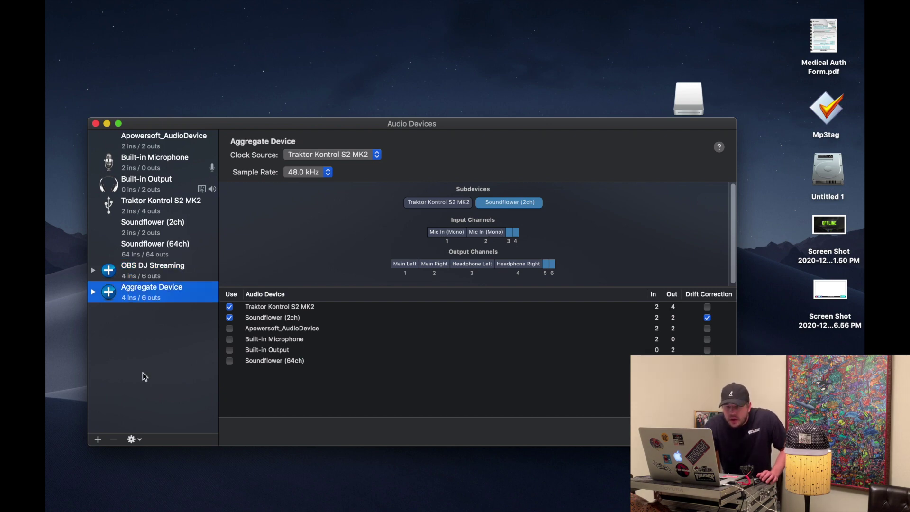
{"action": "left_click", "coordinate": [114, 440]}
{"action": "left_click", "coordinate": [133, 271]}
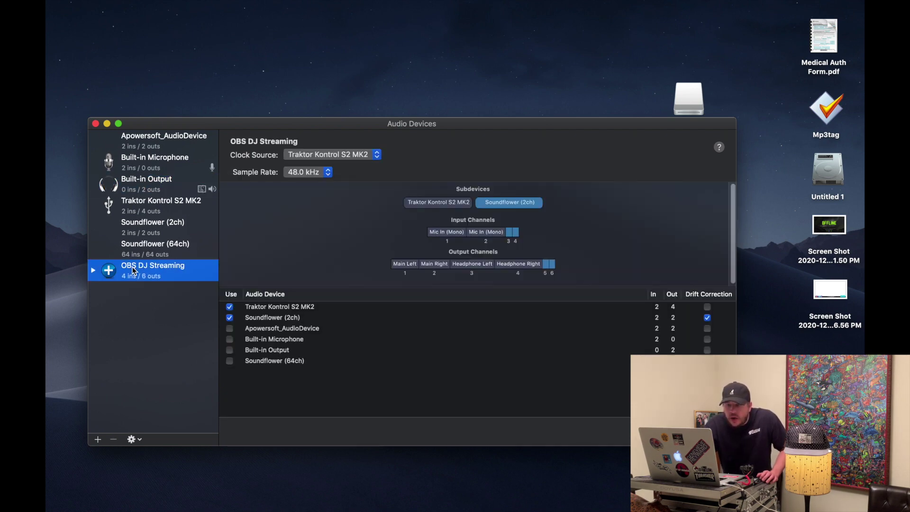
{"action": "left_click", "coordinate": [96, 124]}
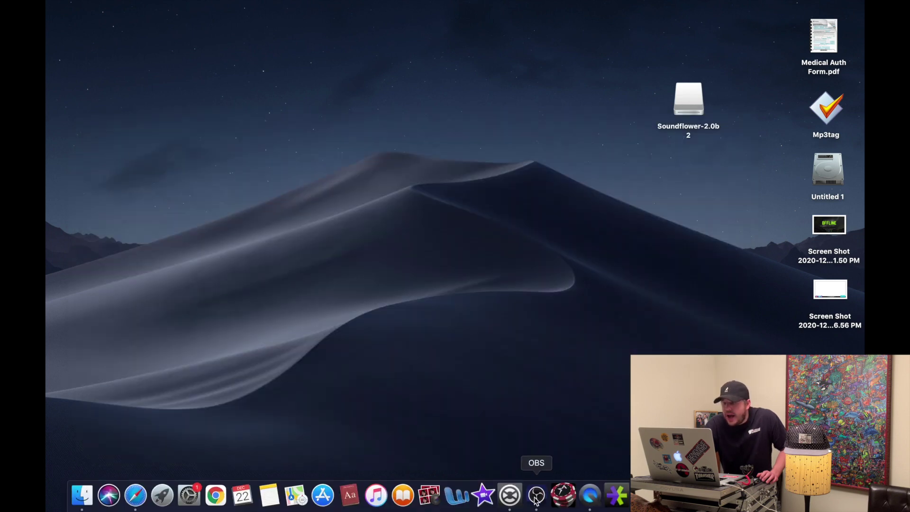
Bring OBS 26.1.0 to the front from the Dock, showing the Scene's five sources.
{"action": "left_click", "coordinate": [537, 495]}
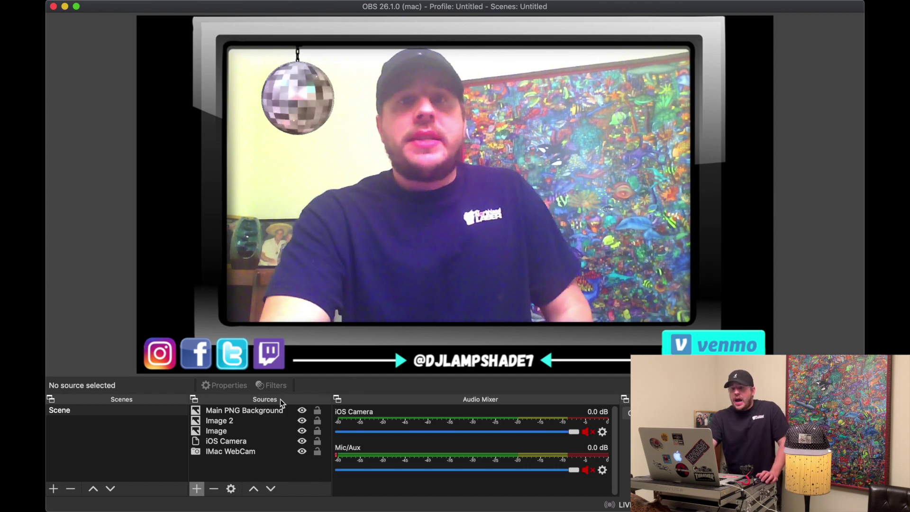
Add an Audio Output Capture source named 'OBS + Traktor + Soundflower' using the Default device.
{"action": "left_click", "coordinate": [198, 490]}
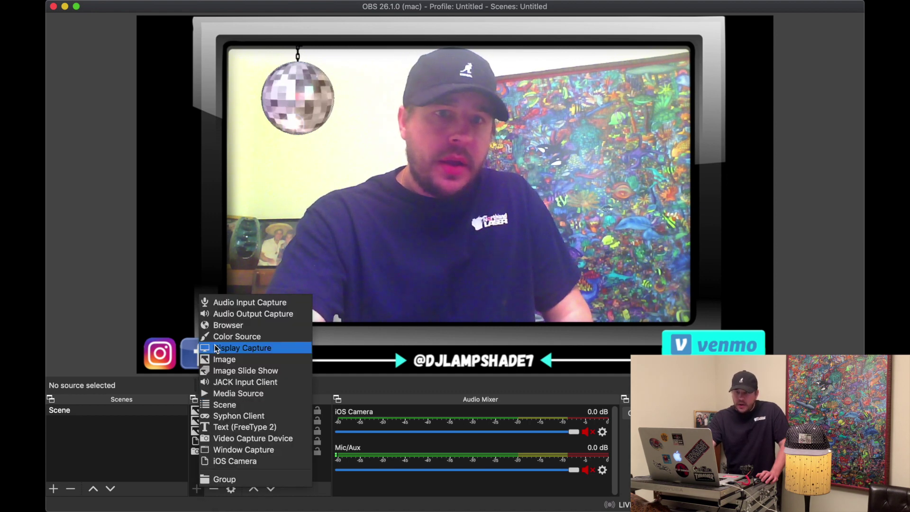
{"action": "left_click", "coordinate": [225, 314]}
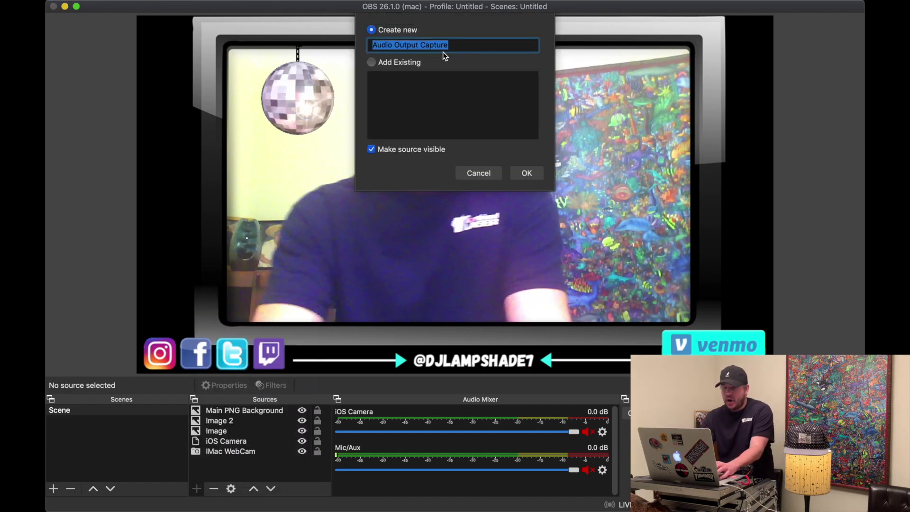
{"action": "type", "text": "OBS + "}
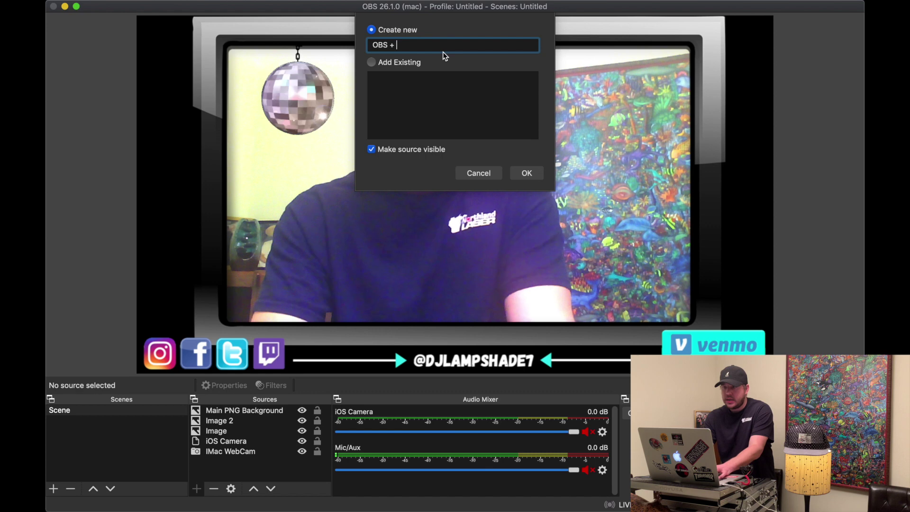
{"action": "type", "text": "Trak"}
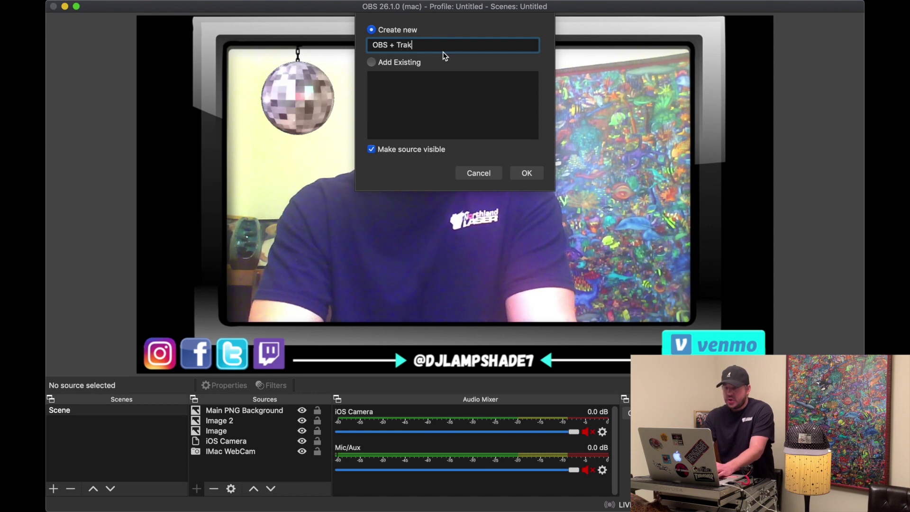
{"action": "type", "text": "tor +"}
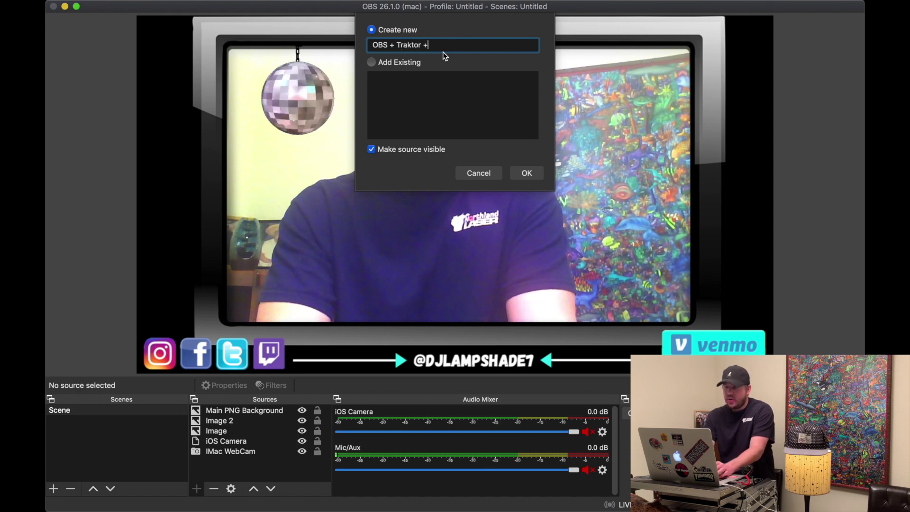
{"action": "type", "text": " Soun"}
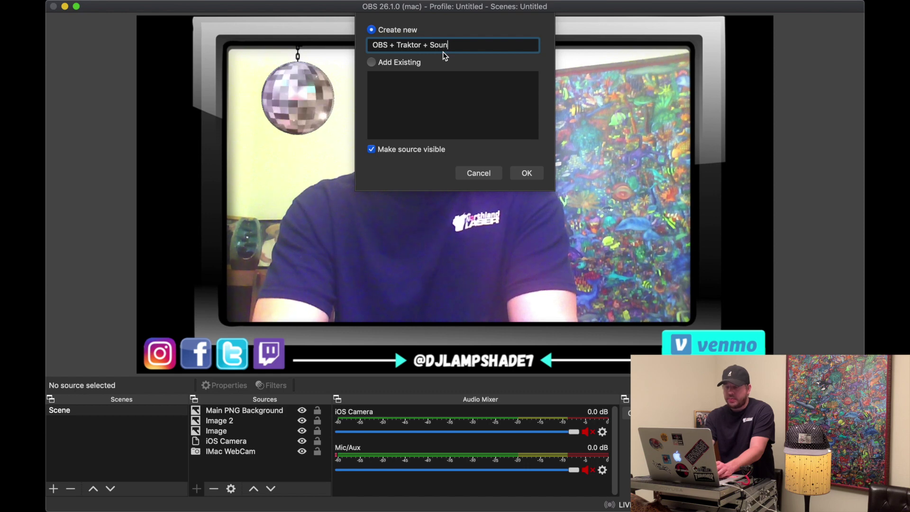
{"action": "type", "text": "dflower"}
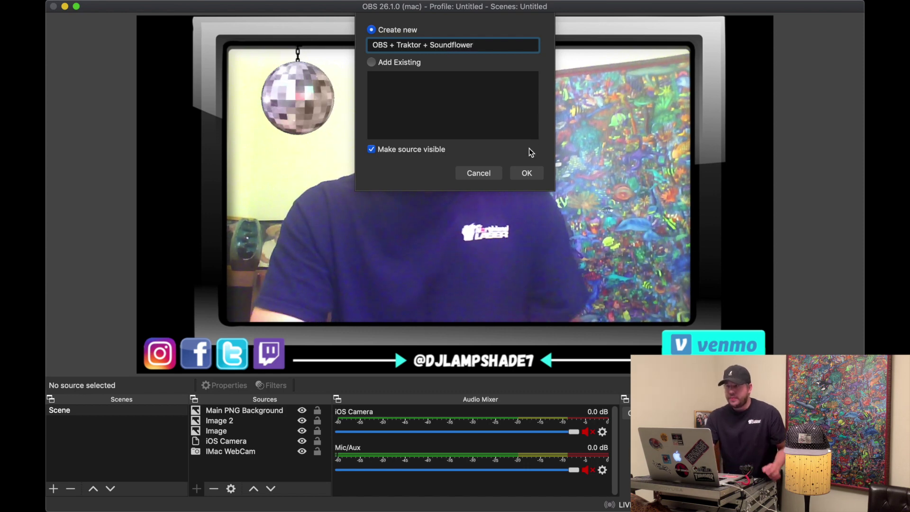
{"action": "left_click", "coordinate": [521, 178]}
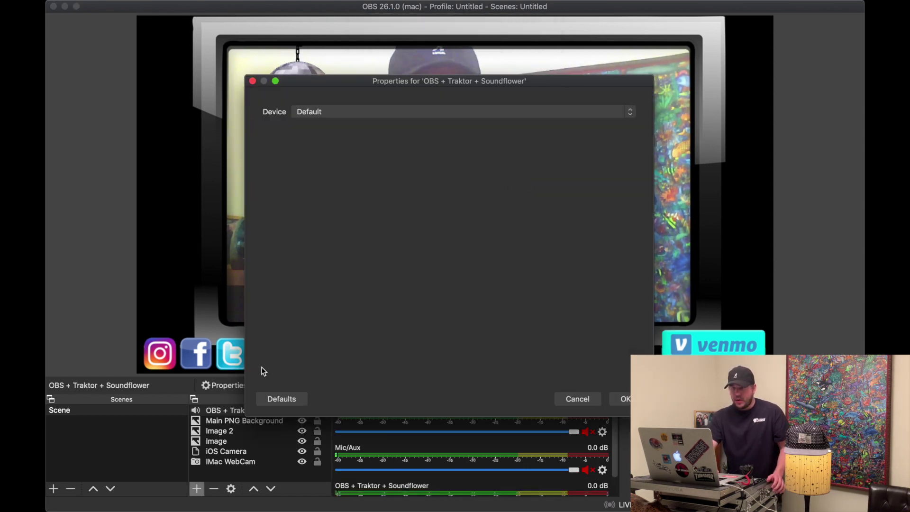
{"action": "left_click", "coordinate": [345, 112]}
{"action": "left_click", "coordinate": [346, 112]}
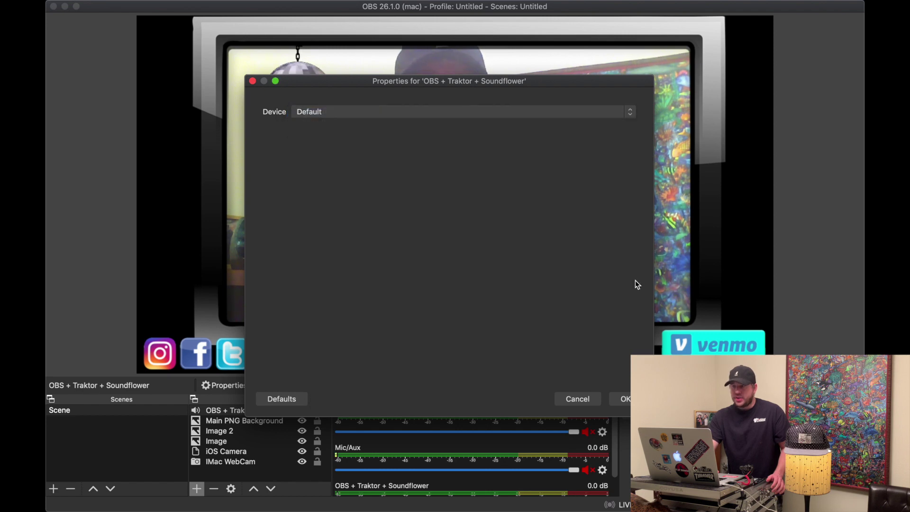
{"action": "key", "text": "Return"}
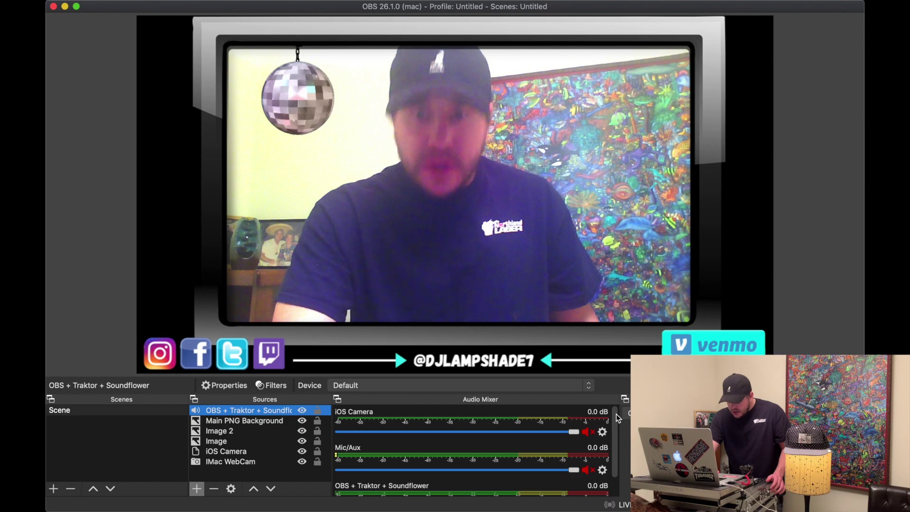
{"action": "left_click_drag", "start_coordinate": [618, 417], "coordinate": [618, 437]}
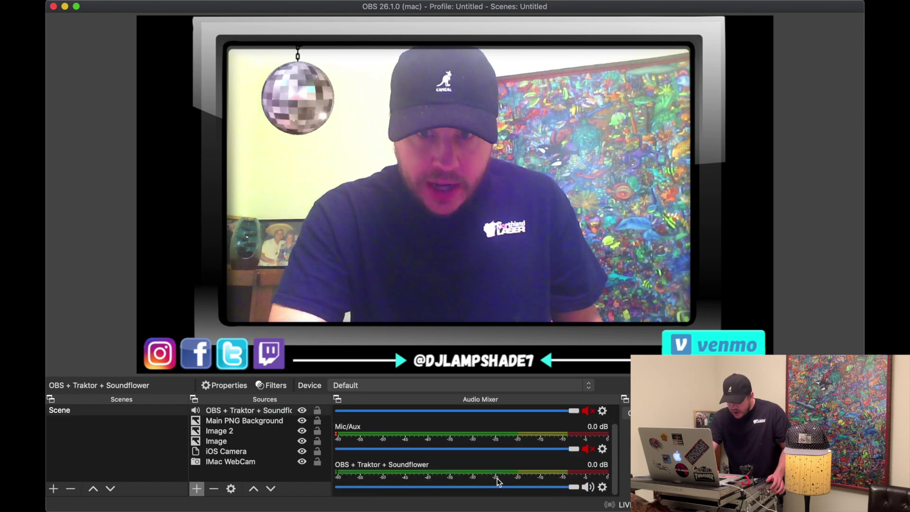
Choose OBS DJ Streaming as the audio device in Traktor's Preferences > Audio Setup.
{"action": "mouse_move", "coordinate": [562, 506]}
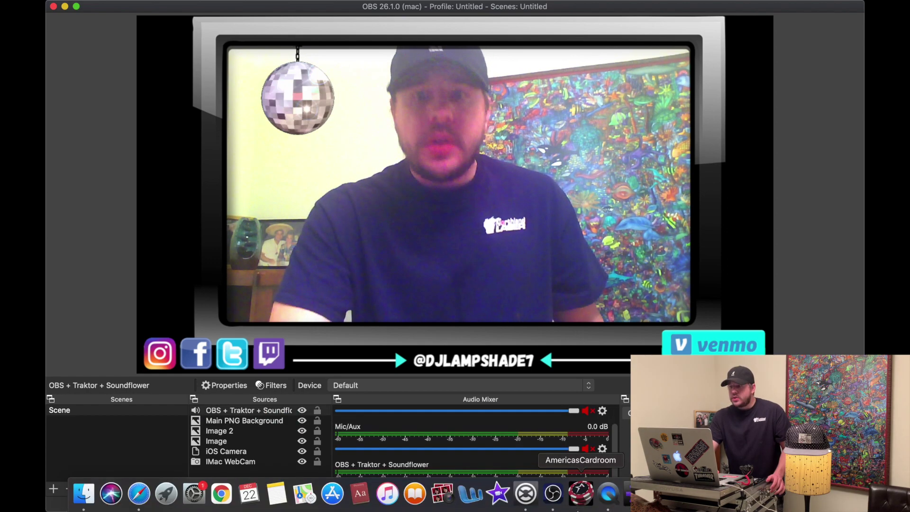
{"action": "left_click", "coordinate": [529, 501]}
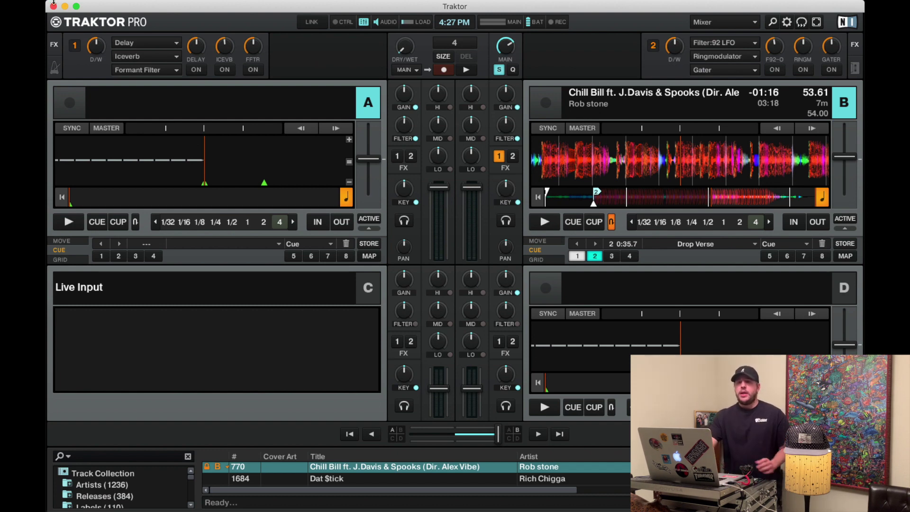
{"action": "mouse_move", "coordinate": [54, 4]}
{"action": "left_click", "coordinate": [90, 7]}
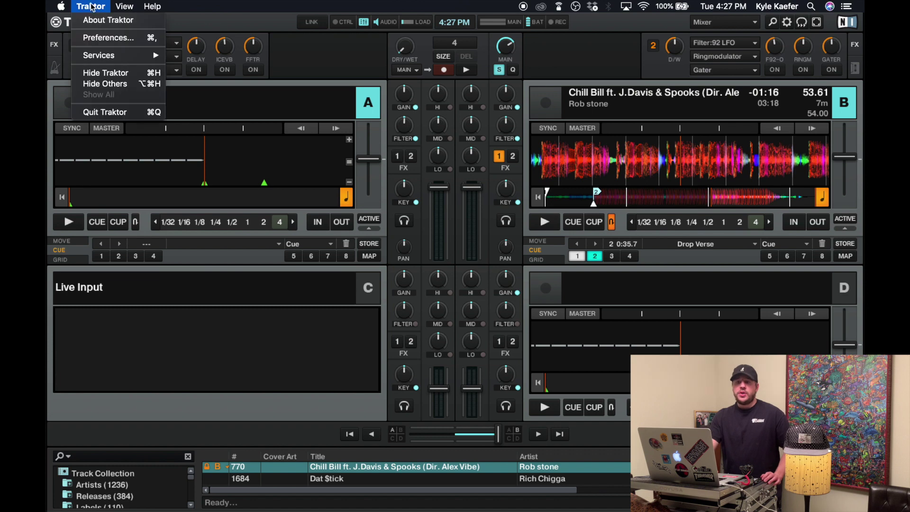
{"action": "left_click", "coordinate": [92, 40]}
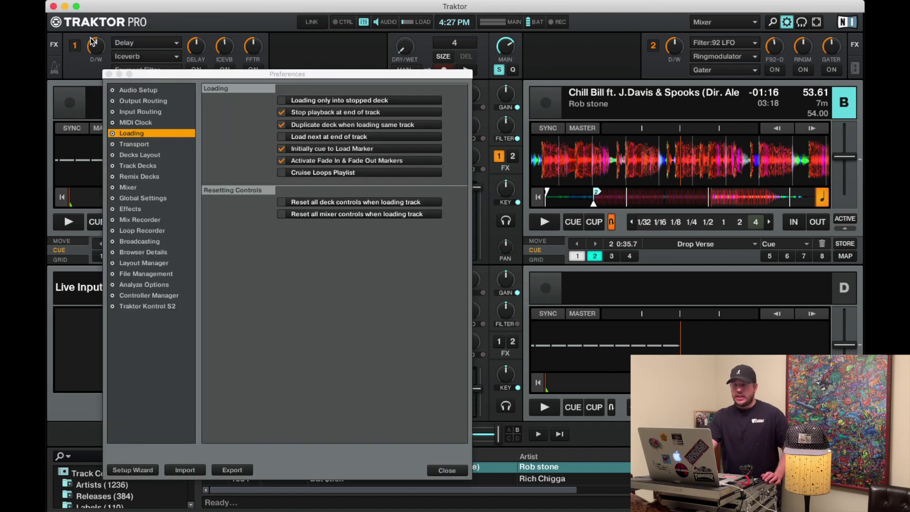
{"action": "left_click", "coordinate": [134, 90]}
{"action": "left_click", "coordinate": [322, 100]}
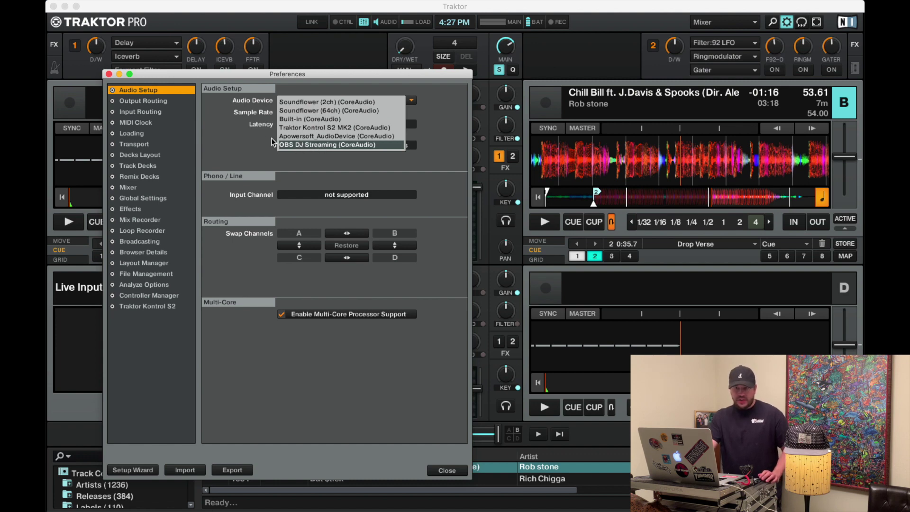
{"action": "left_click", "coordinate": [139, 102]}
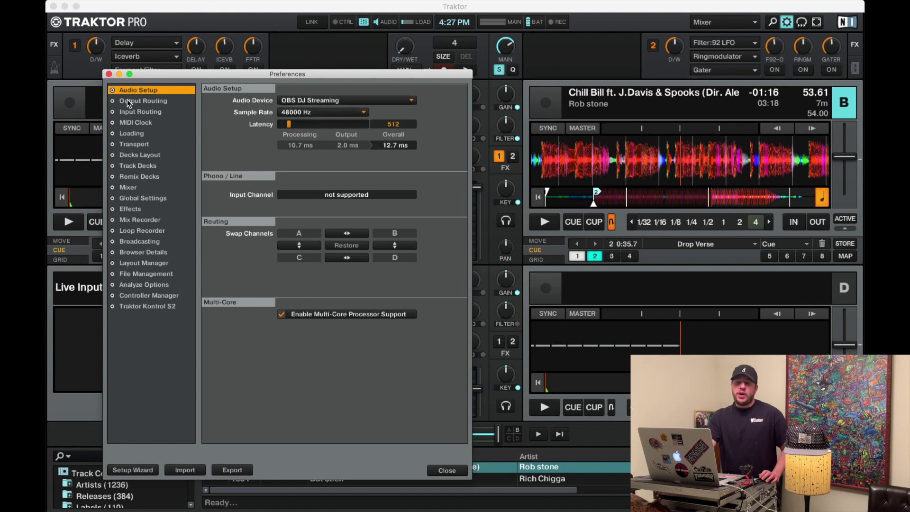
Route Traktor's Output Record L/R to OBS DJ Streaming Out 4 and Out 5, then close Preferences.
{"action": "left_click", "coordinate": [126, 99]}
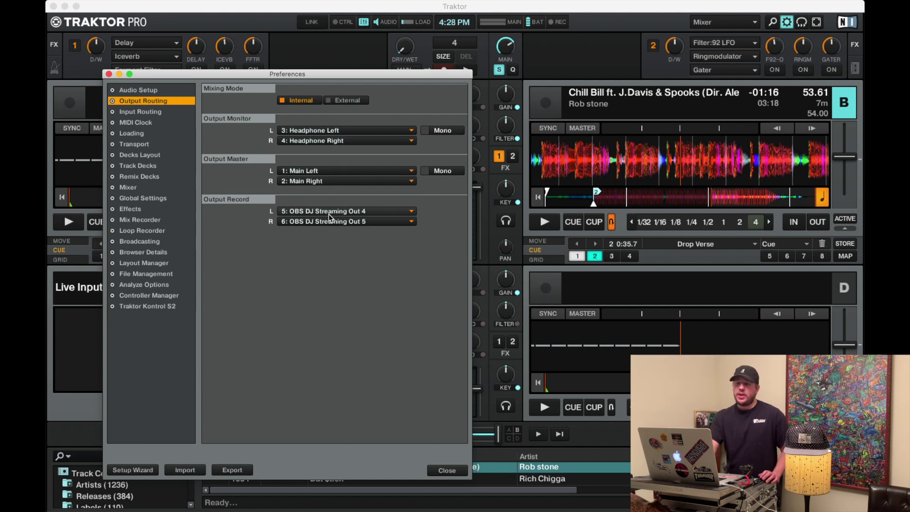
{"action": "left_click", "coordinate": [445, 470]}
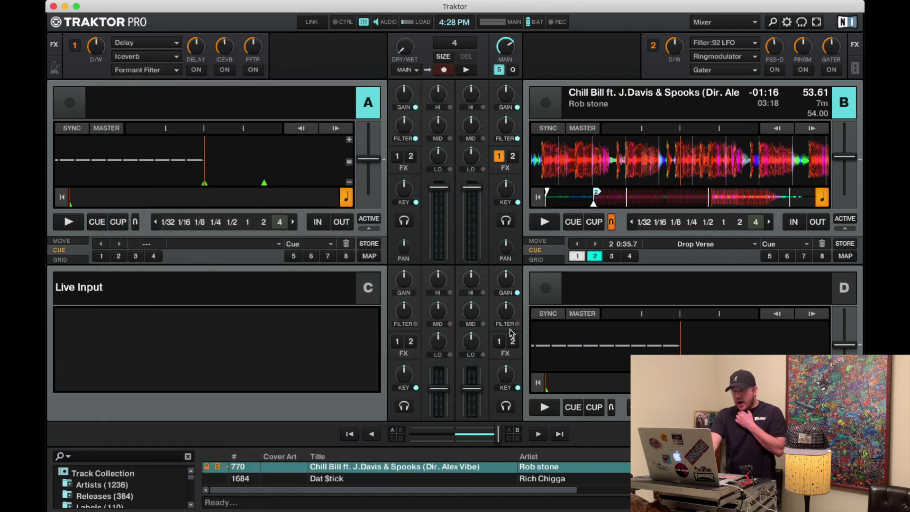
Play deck B's 'Chill Bill ft. J.Davis & Spooks' from hotcue 2 and check OBS's audio meter.
{"action": "left_click", "coordinate": [595, 256]}
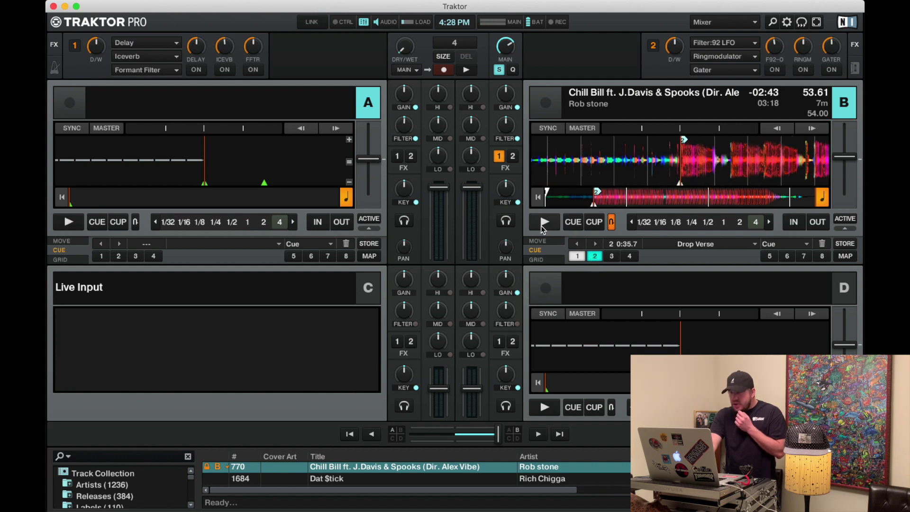
{"action": "left_click", "coordinate": [543, 223]}
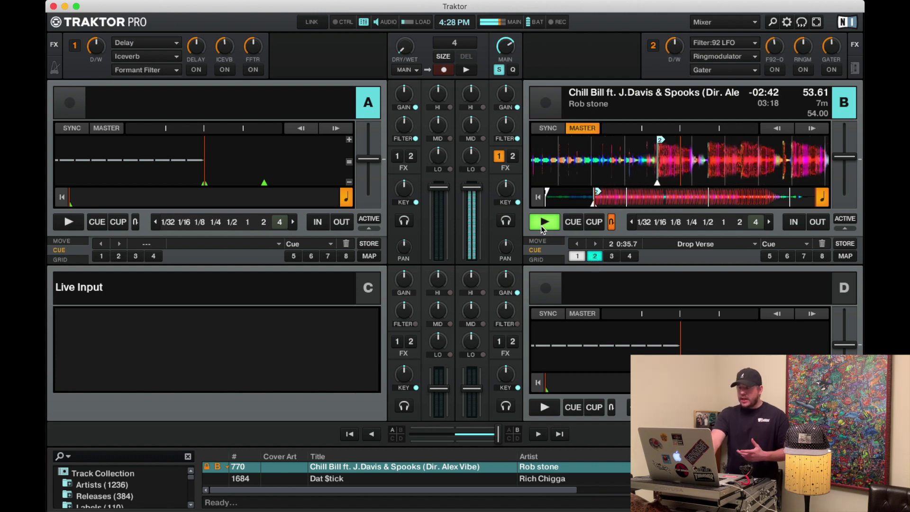
{"action": "mouse_move", "coordinate": [564, 509]}
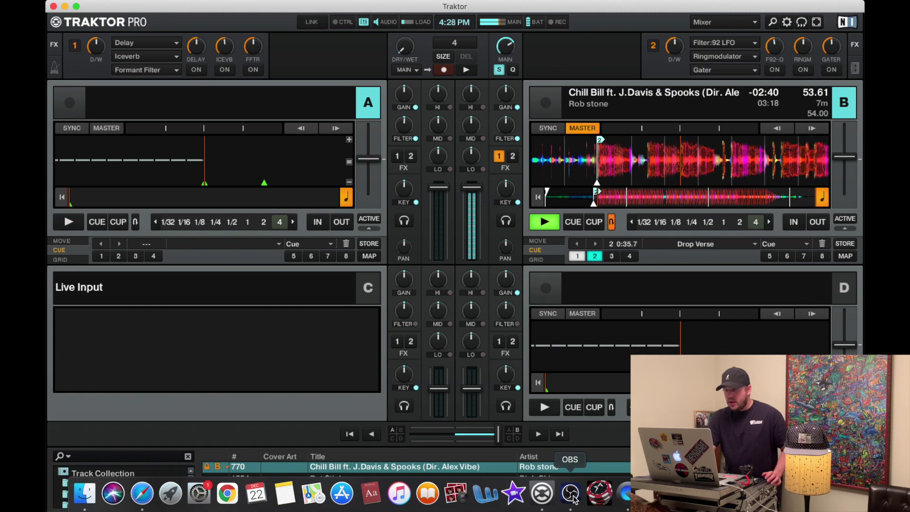
{"action": "left_click", "coordinate": [566, 505]}
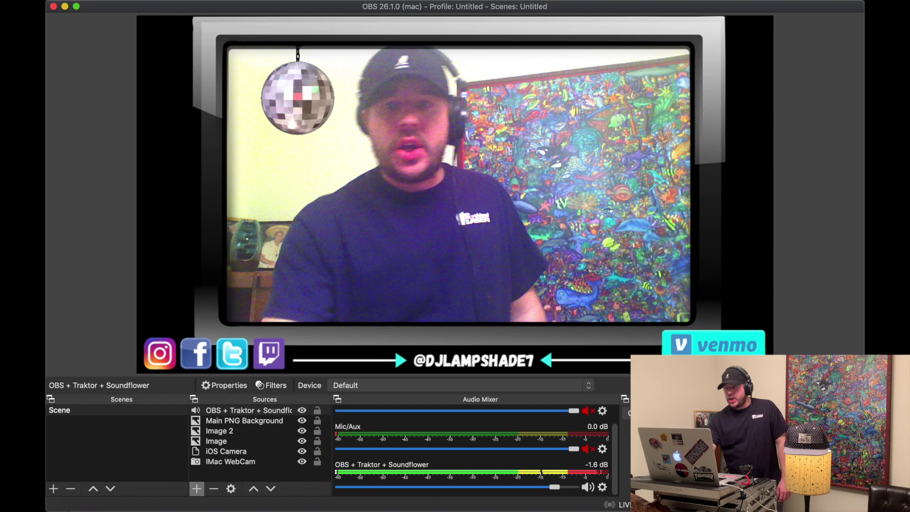
{"action": "left_click", "coordinate": [541, 493]}
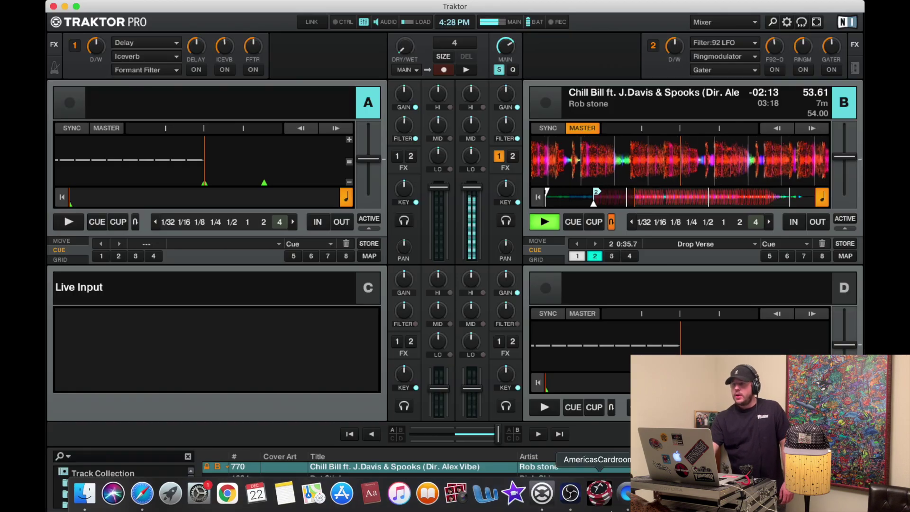
Verify in OBS Settings that the Stream page's Service is set to Twitch.
{"action": "left_click", "coordinate": [570, 493]}
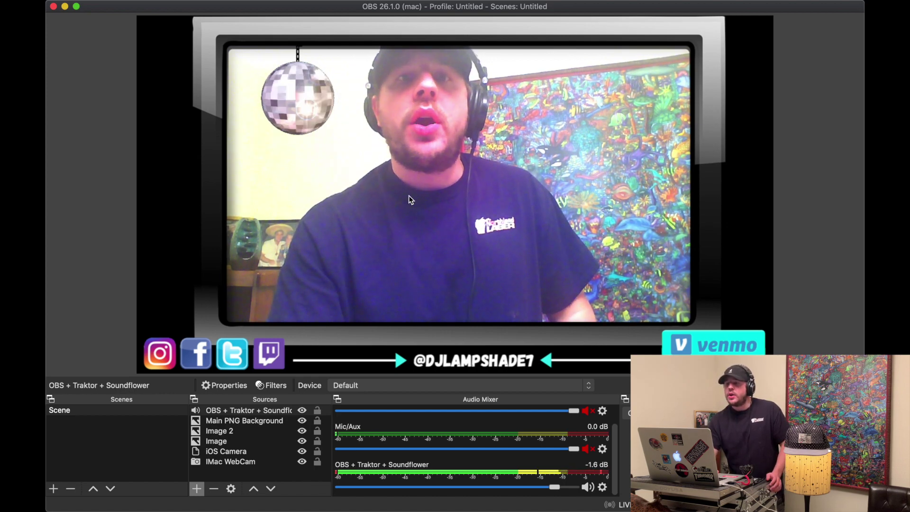
{"action": "key", "text": "super+comma"}
{"action": "left_click", "coordinate": [220, 98]}
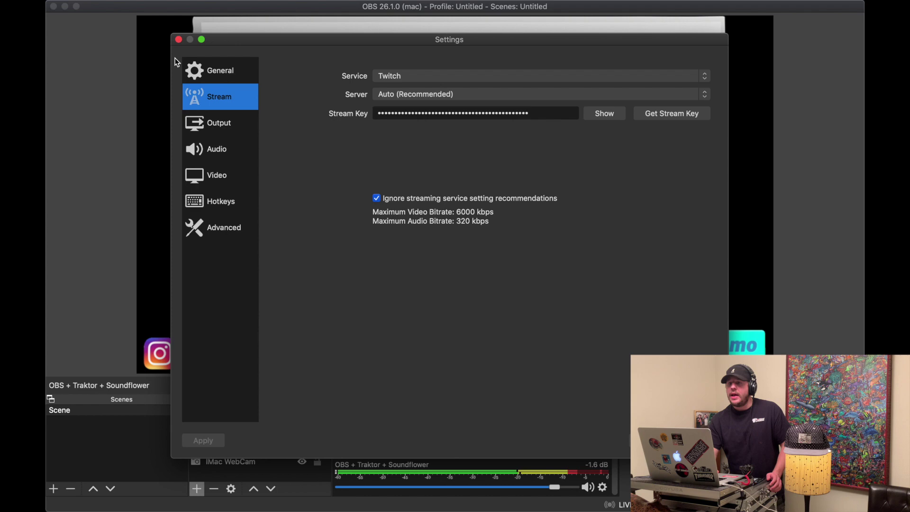
{"action": "left_click", "coordinate": [178, 40]}
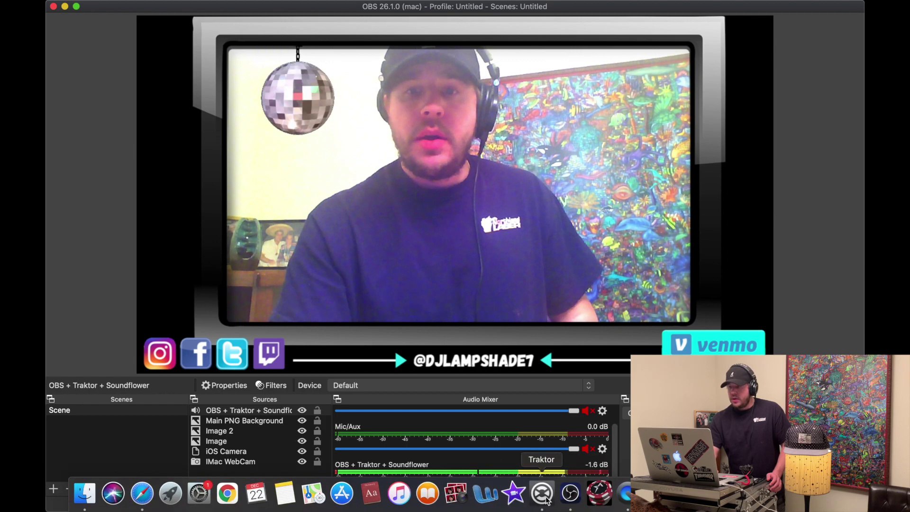
{"action": "left_click", "coordinate": [542, 493]}
Pause 'Chill Bill ft. J.Davis & Spooks' on deck B and minimize Traktor Pro.
{"action": "left_click", "coordinate": [544, 223]}
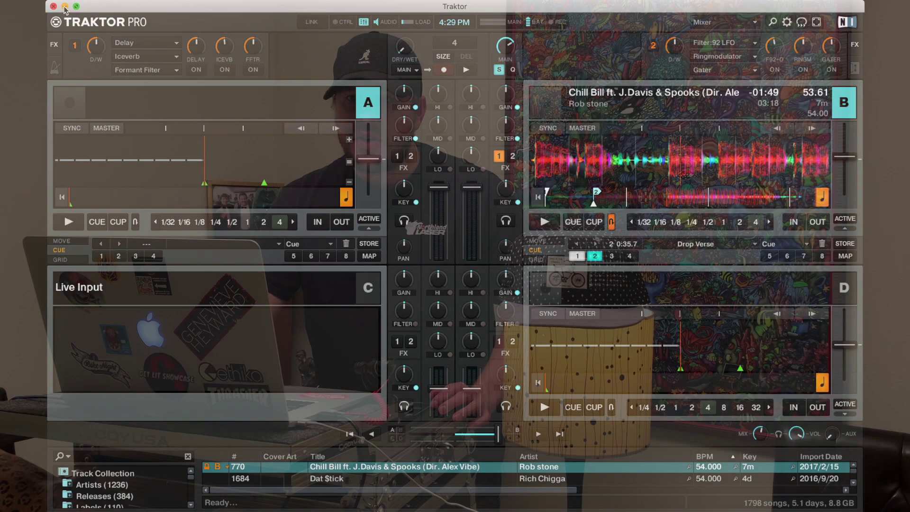
{"action": "left_click", "coordinate": [65, 7]}
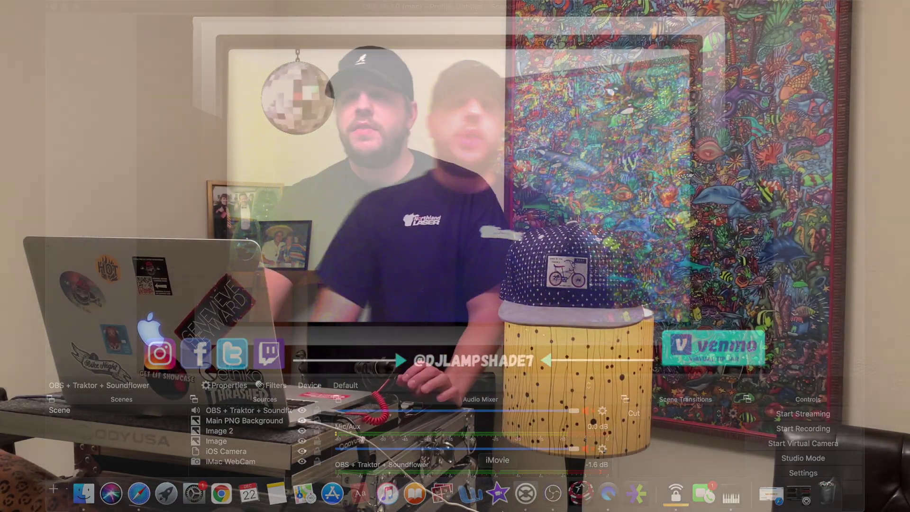